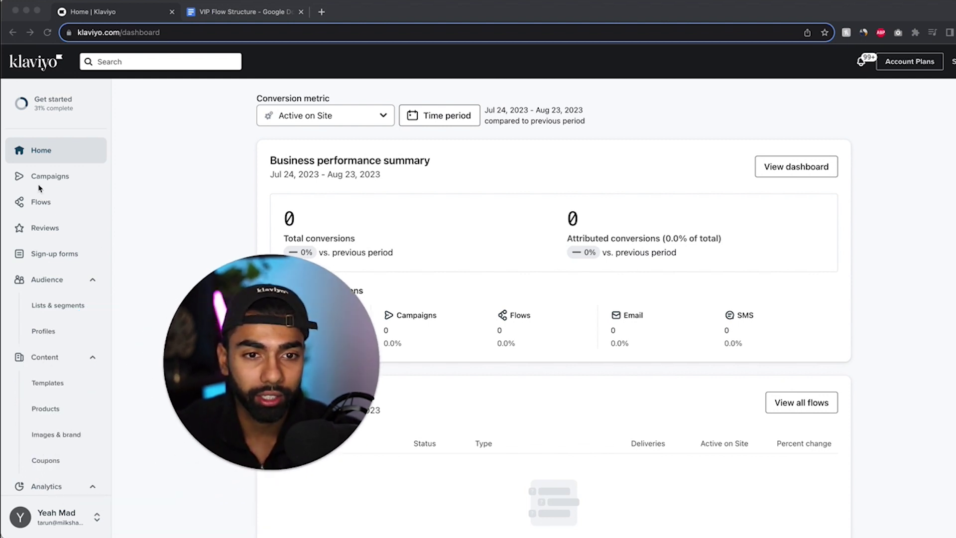
- Start a new segment from Lists & segments named VIP Segment
left_click(66, 305)
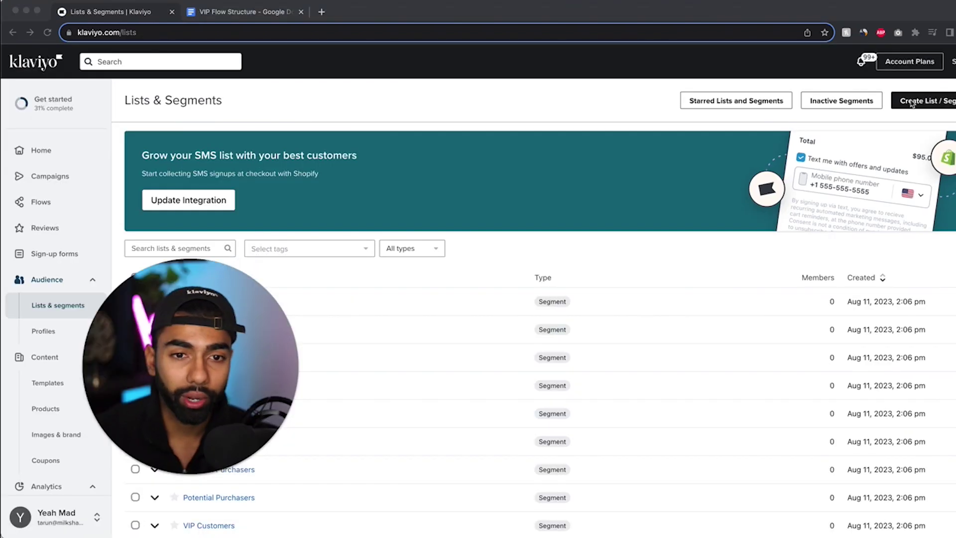
left_click(915, 103)
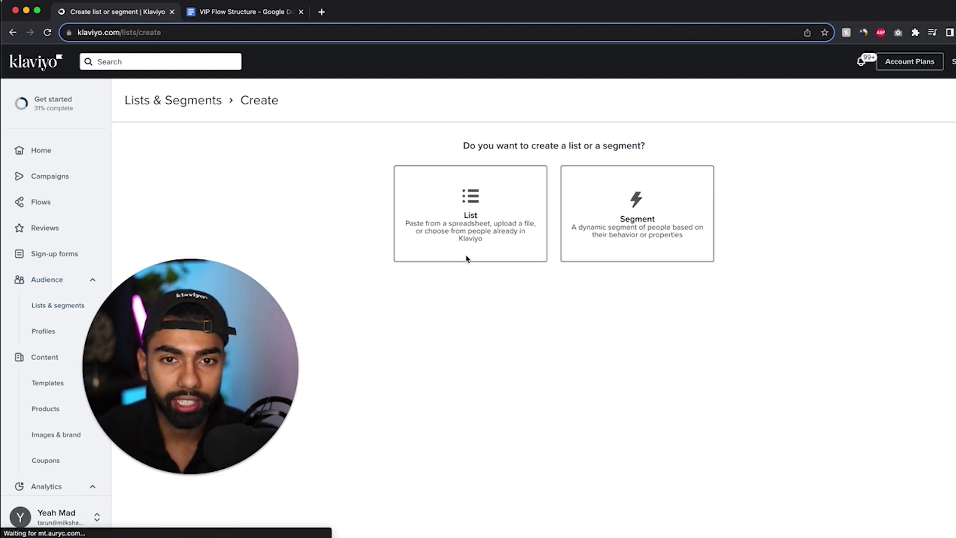
left_click(604, 223)
type("VIP ")
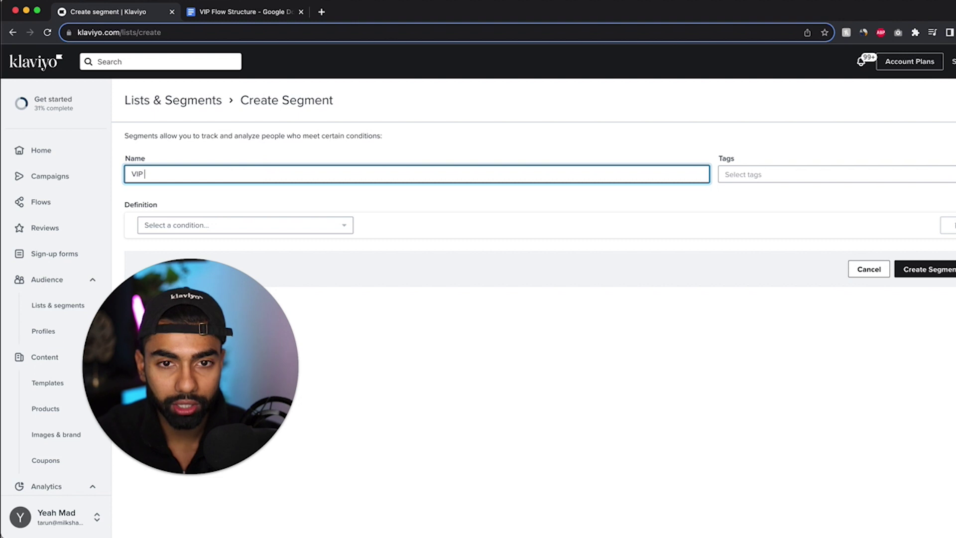
type("Segment")
left_click(217, 228)
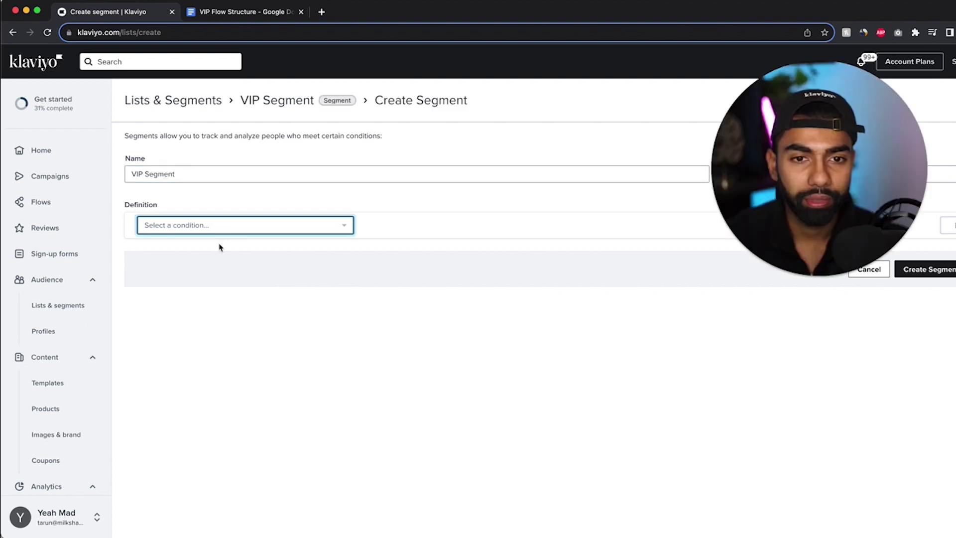
- Base the segment condition on what someone has done, using the Placed Order metric
left_click(184, 230)
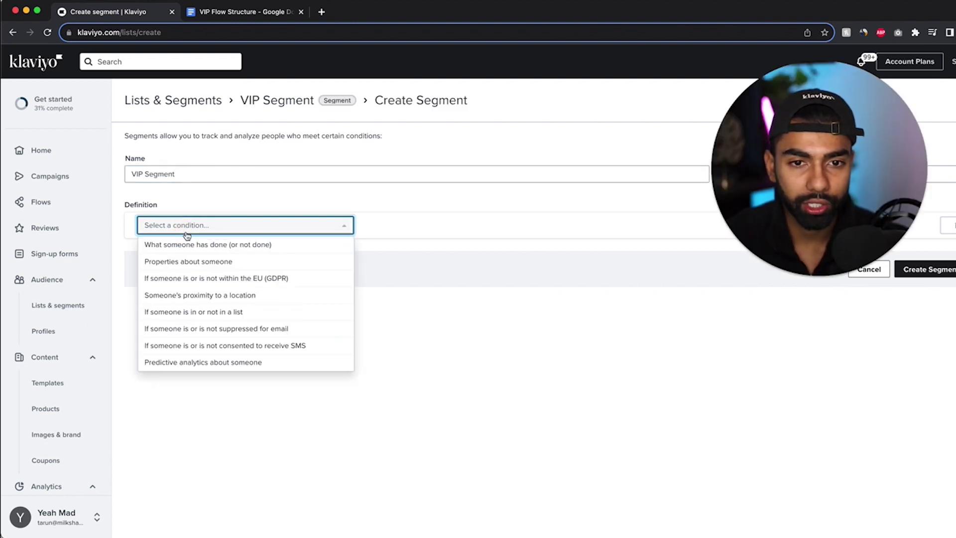
left_click(261, 250)
left_click(222, 249)
left_click(219, 251)
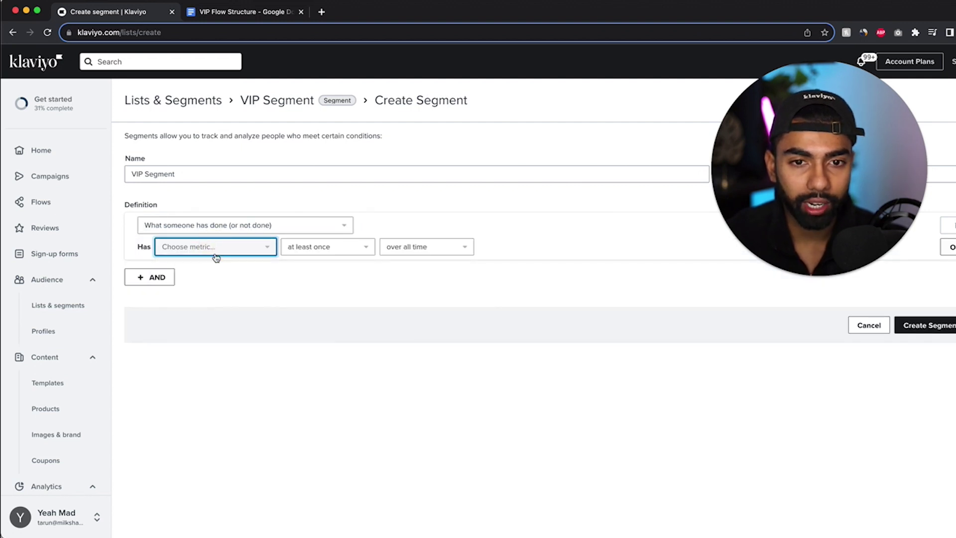
left_click(217, 249)
left_click(222, 272)
type("place")
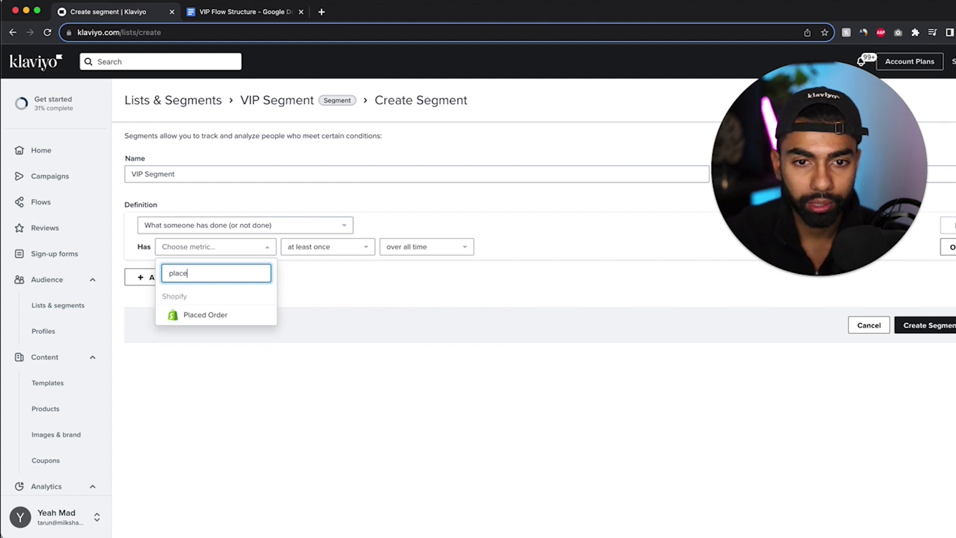
left_click(222, 315)
- Require Placed Order greater than 2 times in the last 90 days
left_click(319, 246)
left_click(333, 352)
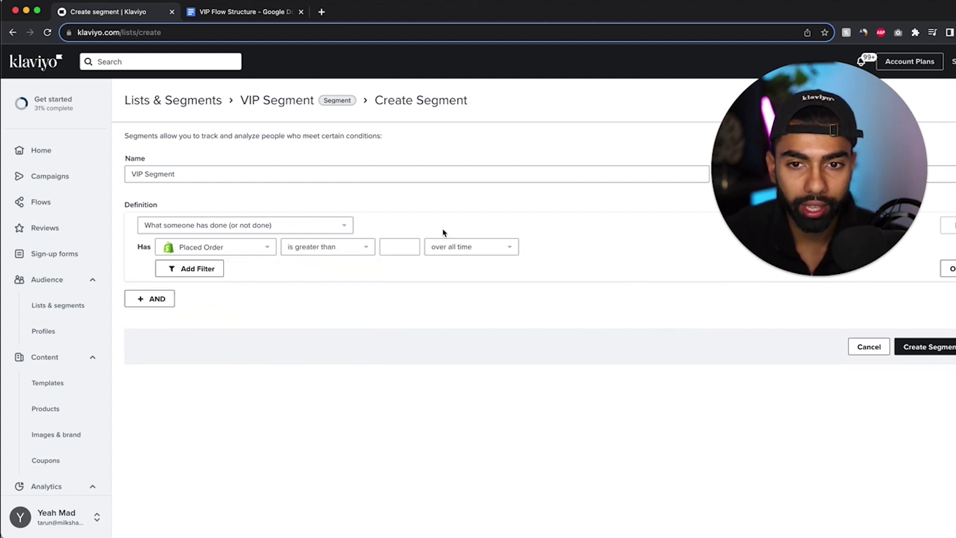
left_click(405, 244)
type("2")
left_click(453, 249)
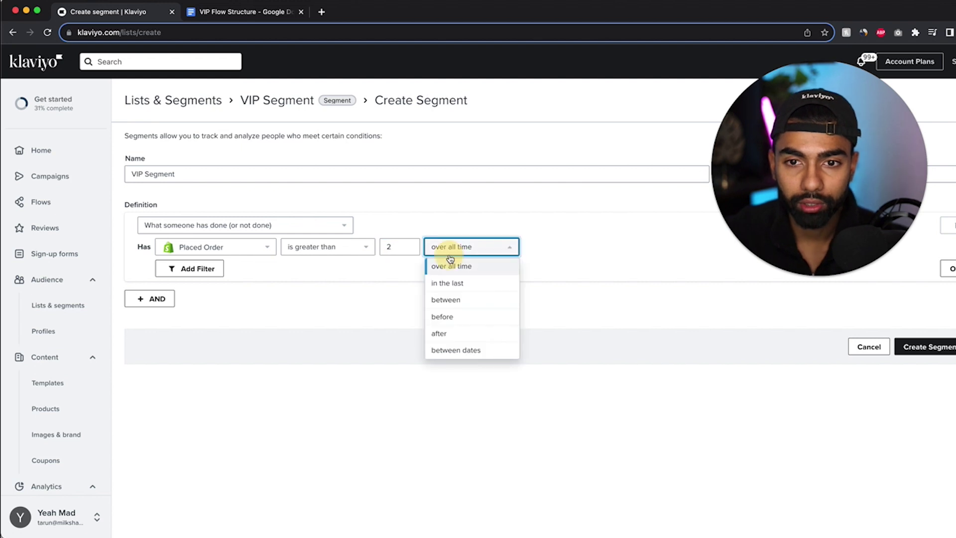
left_click(470, 282)
double_click(538, 246)
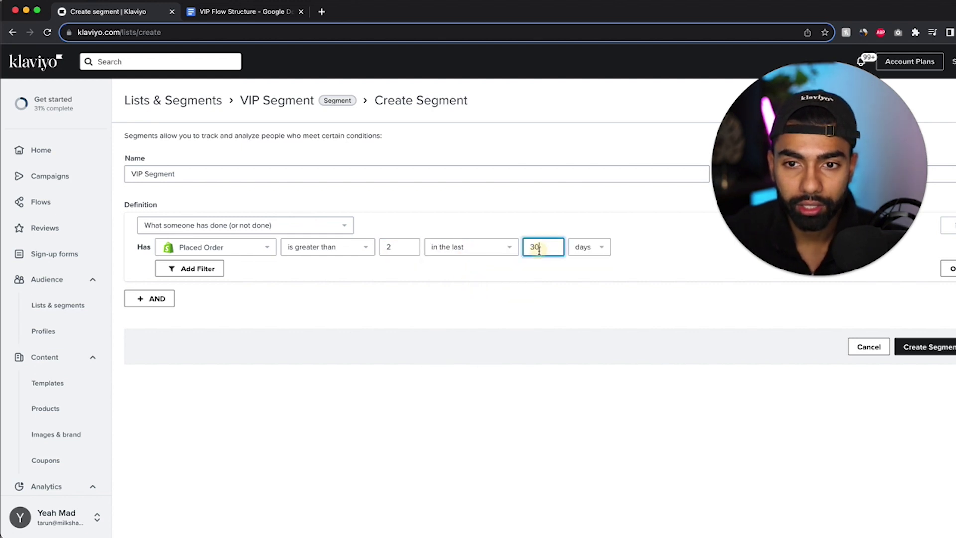
type("90")
left_click(422, 273)
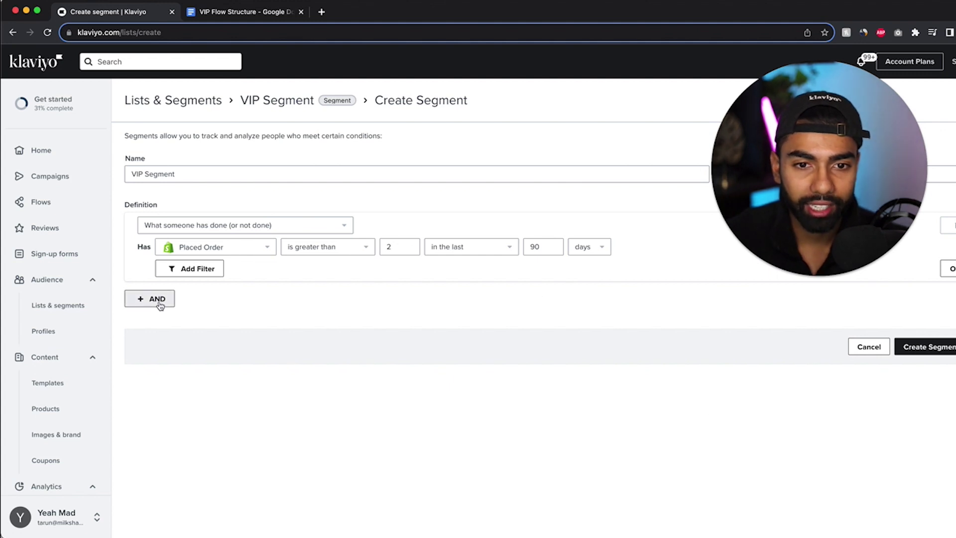
- Add an AND condition that people are not suppressed for email, then create VIP Segment
left_click(136, 306)
left_click(182, 327)
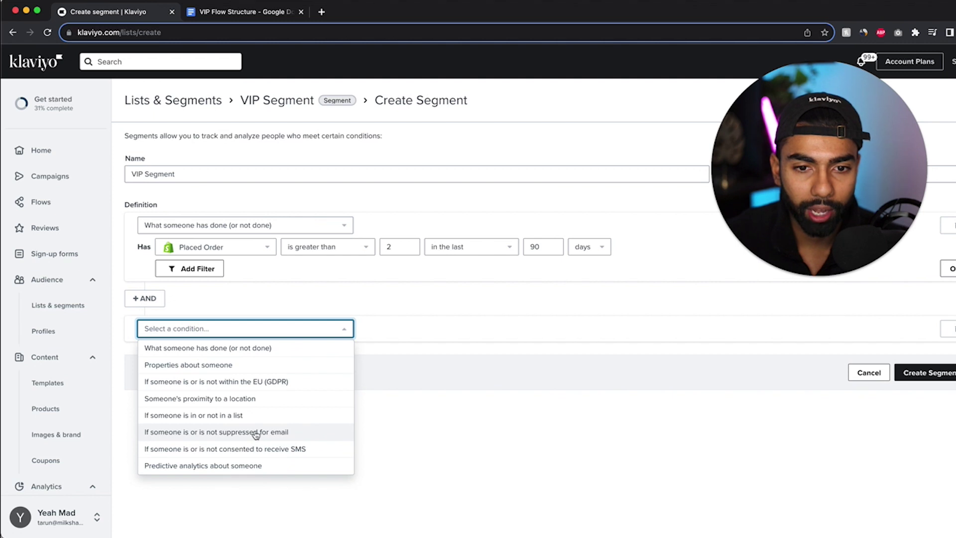
left_click(291, 431)
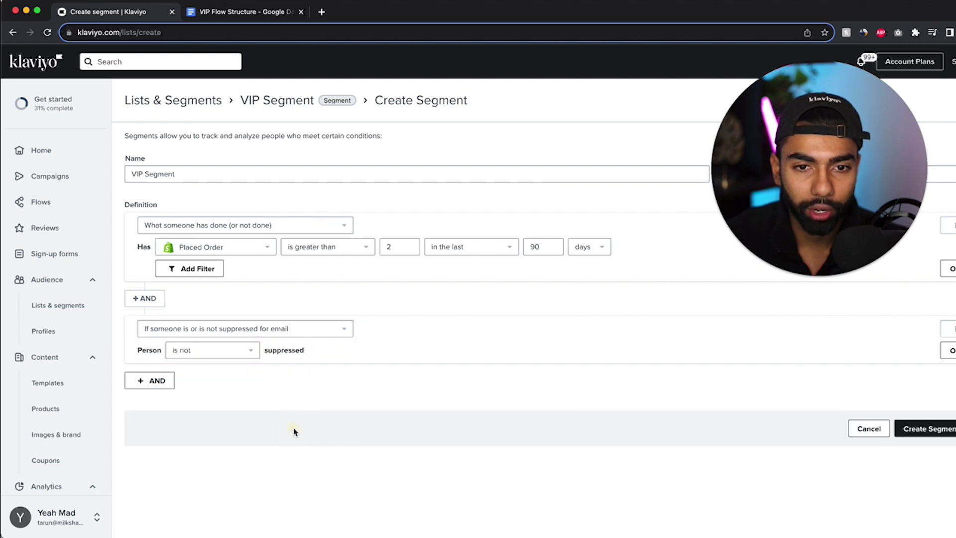
left_click(938, 429)
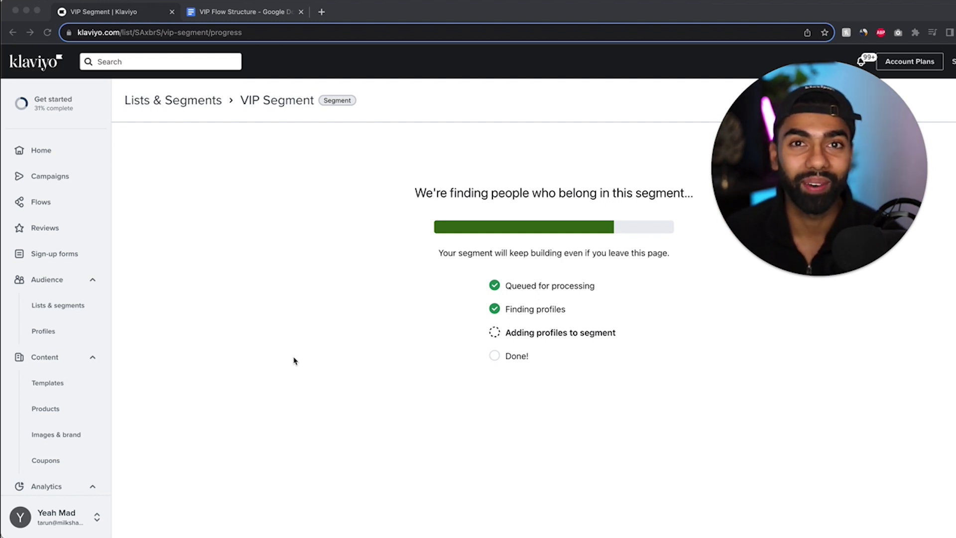
- Create a new flow from scratch named VIP Flow
left_click(60, 203)
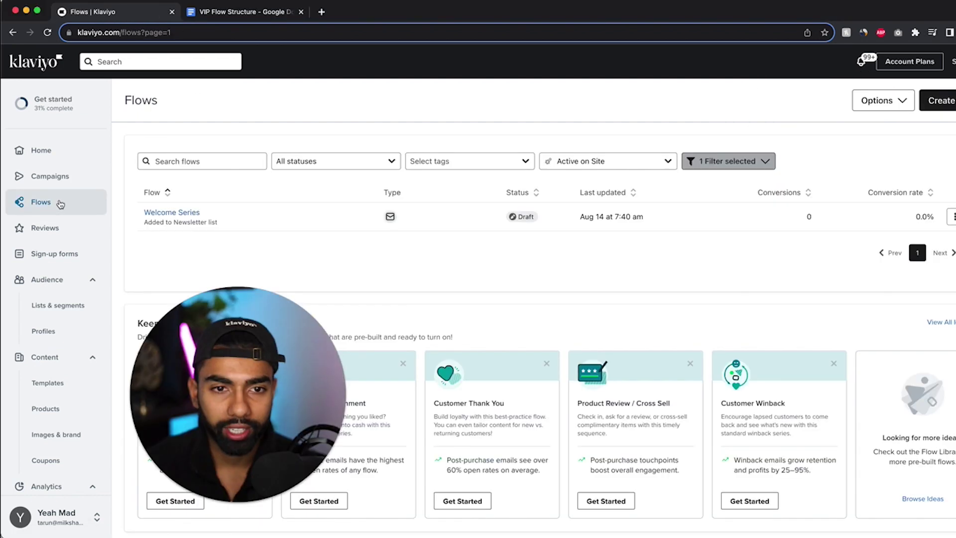
left_click(941, 102)
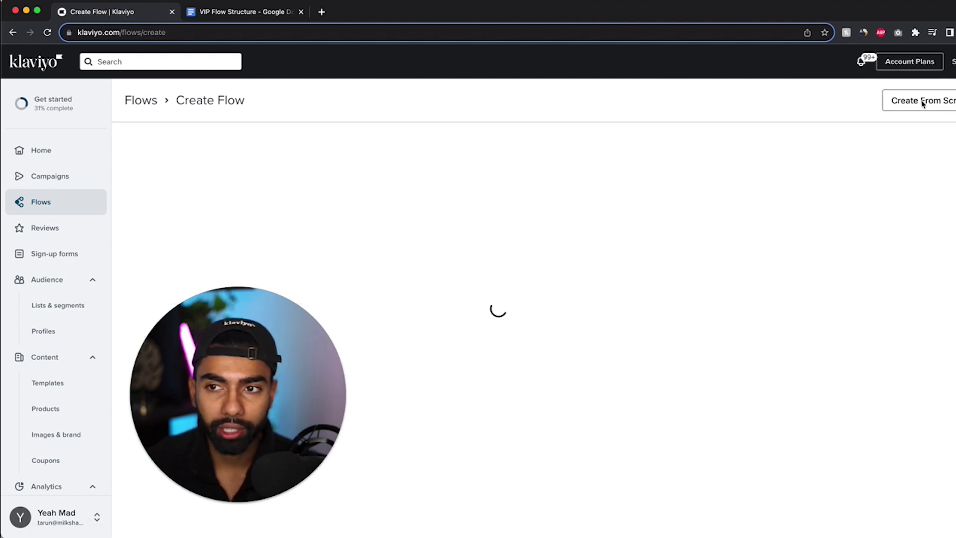
left_click(944, 109)
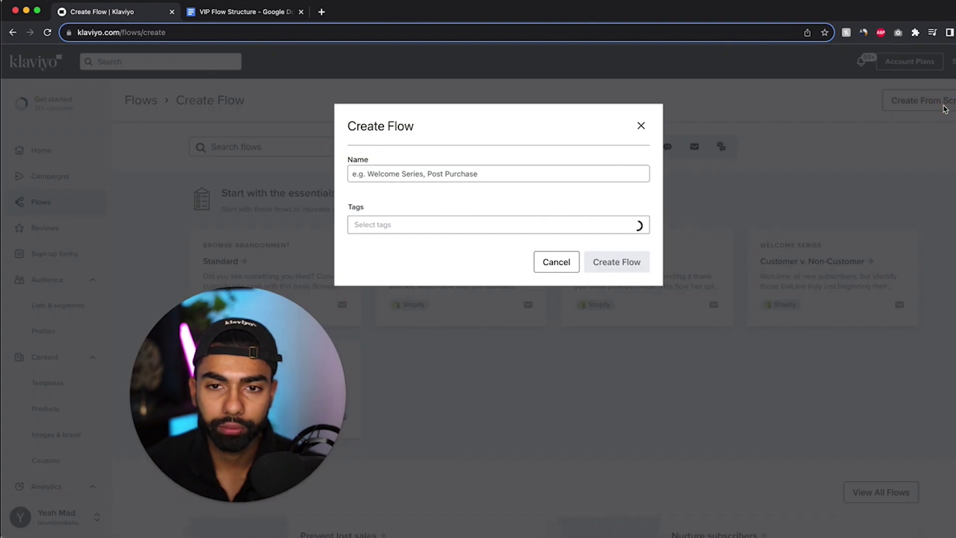
left_click(457, 170)
type("VIP Flow")
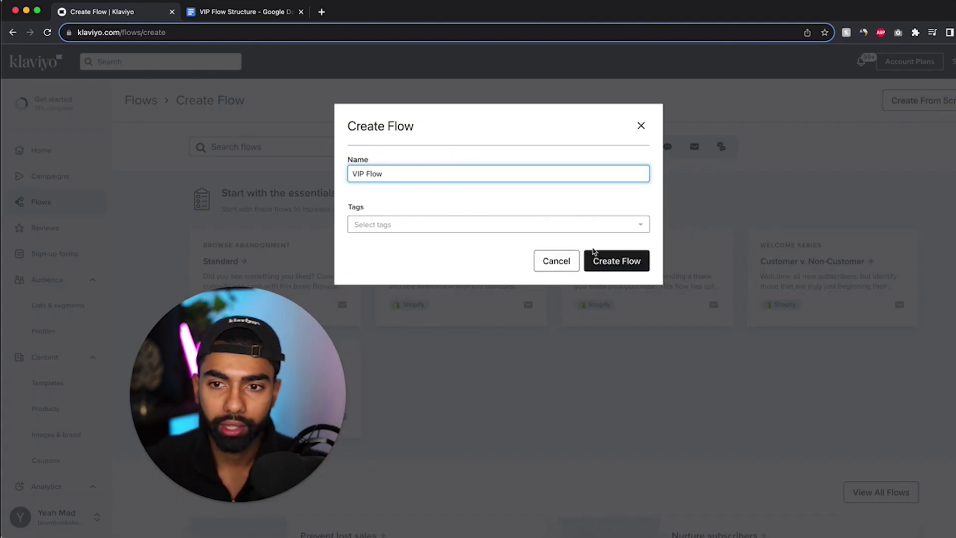
left_click(623, 259)
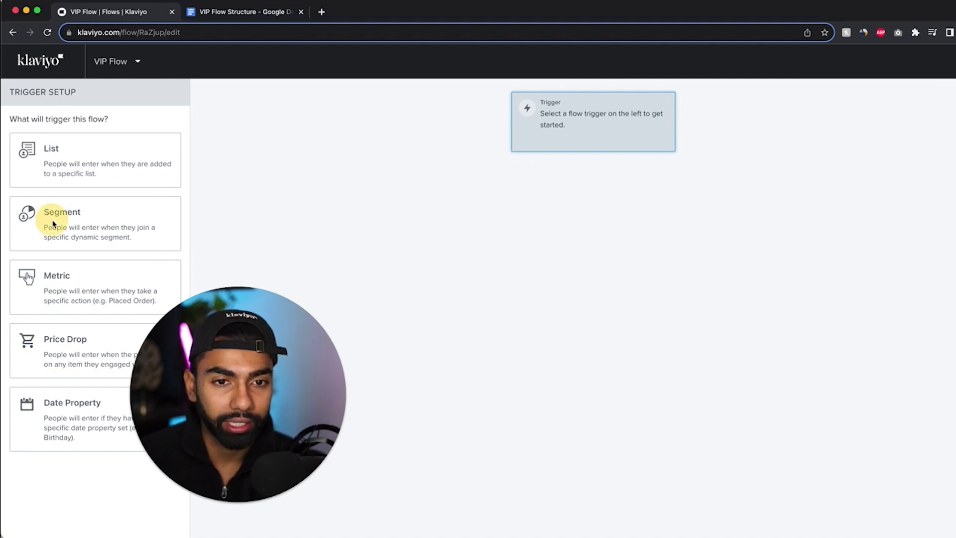
- Set the flow trigger to joining VIP Segment and confirm it
left_click(74, 220)
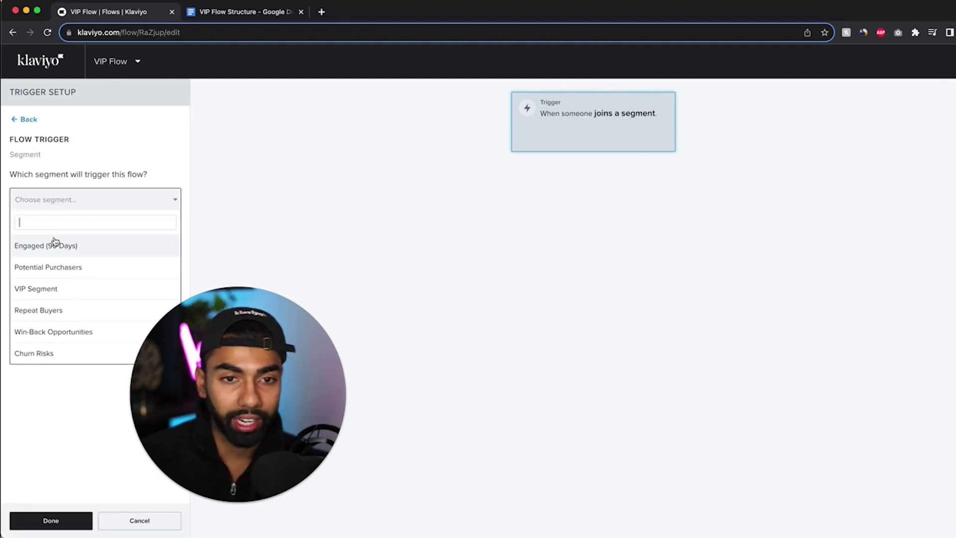
left_click(36, 292)
left_click(61, 521)
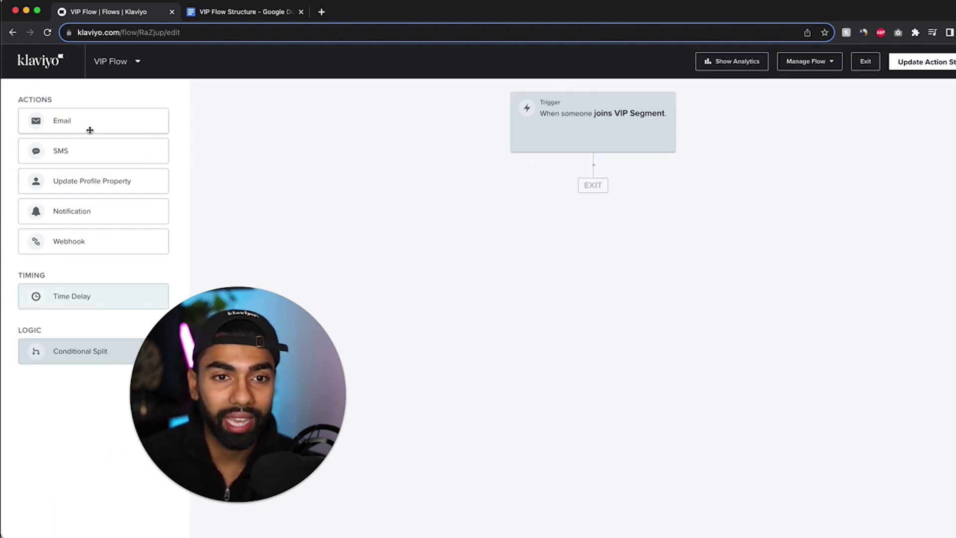
- Add Email #1 under the trigger, followed by a 24-hour time delay
left_click_drag(89, 123, 603, 178)
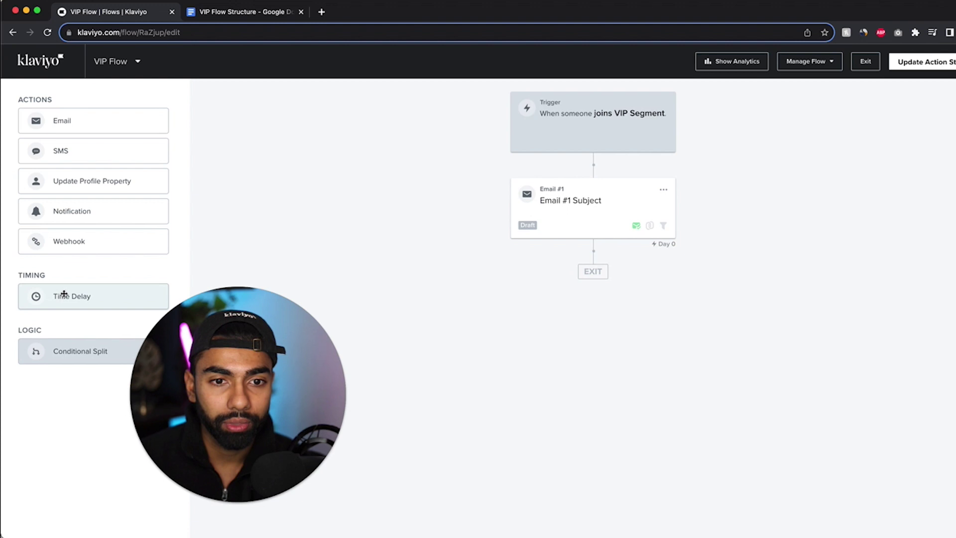
left_click_drag(64, 294, 580, 259)
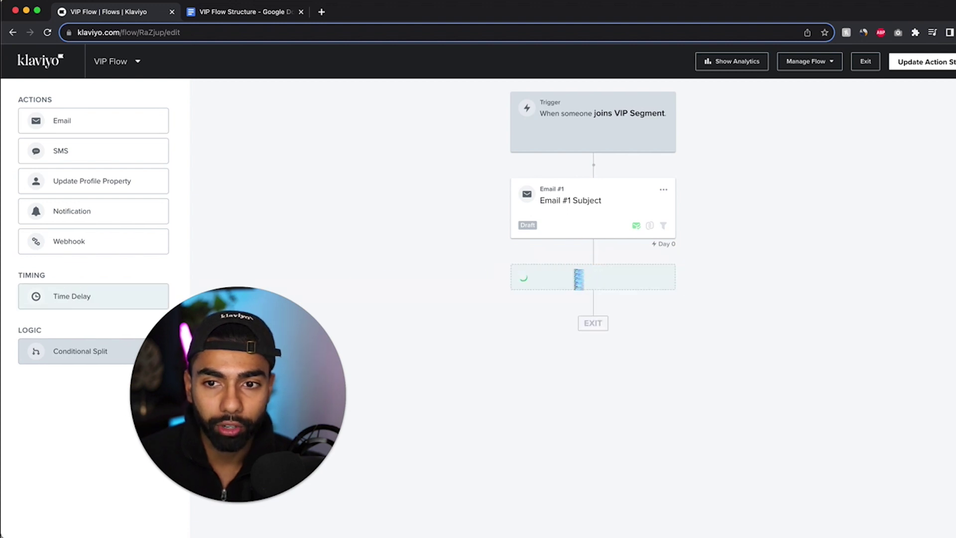
left_click(46, 144)
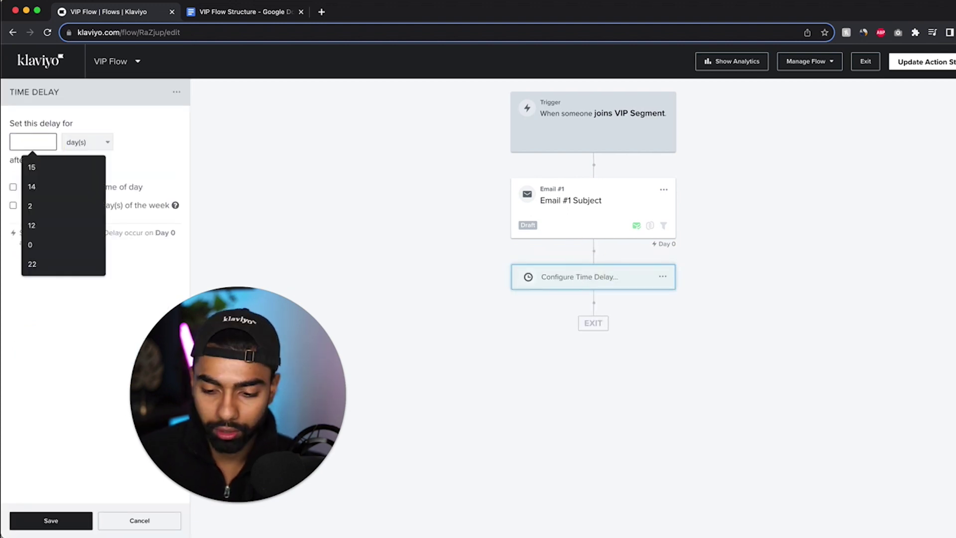
type("24")
key("Tab")
key("h")
left_click(69, 520)
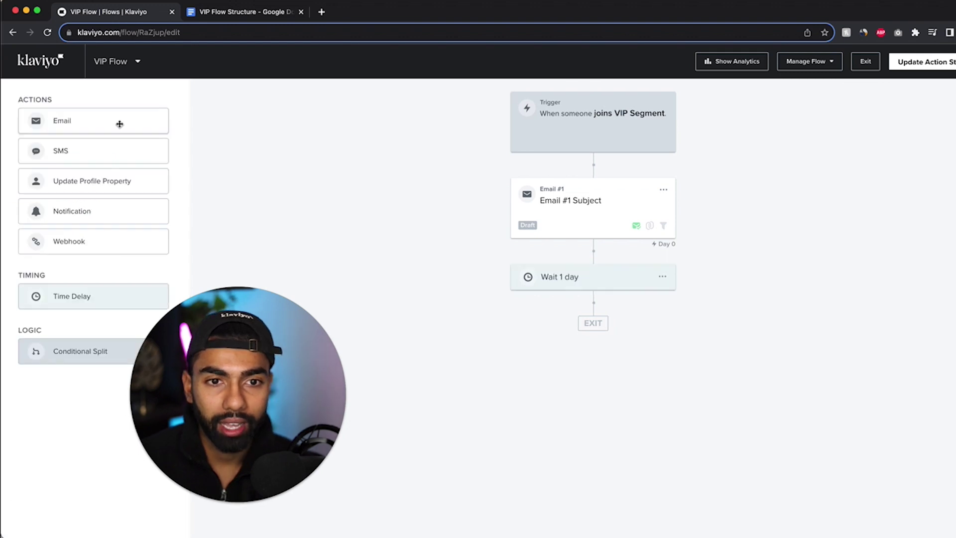
- Add Email #2 after the delay, followed by another one-day time delay in hours
left_click_drag(119, 124, 616, 311)
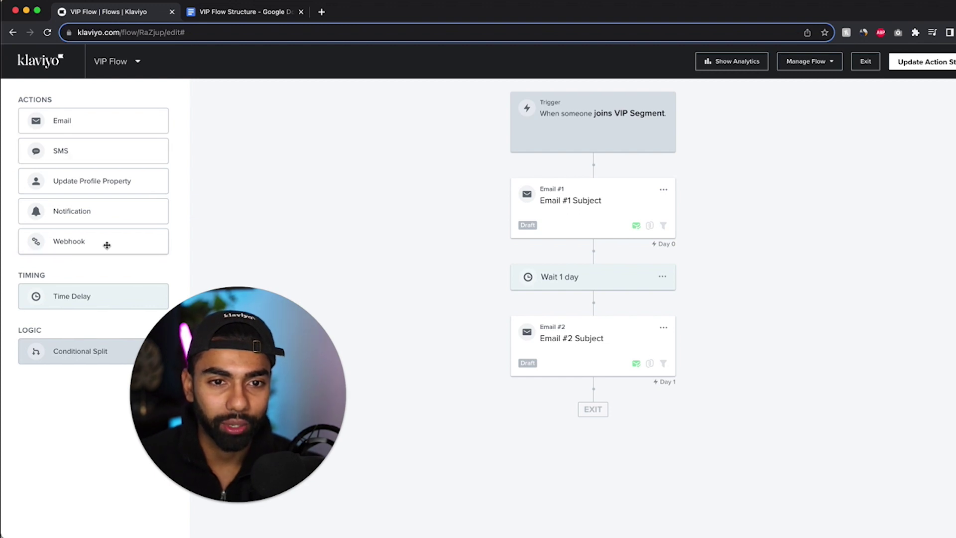
left_click_drag(74, 294, 600, 412)
double_click(33, 141)
type("0")
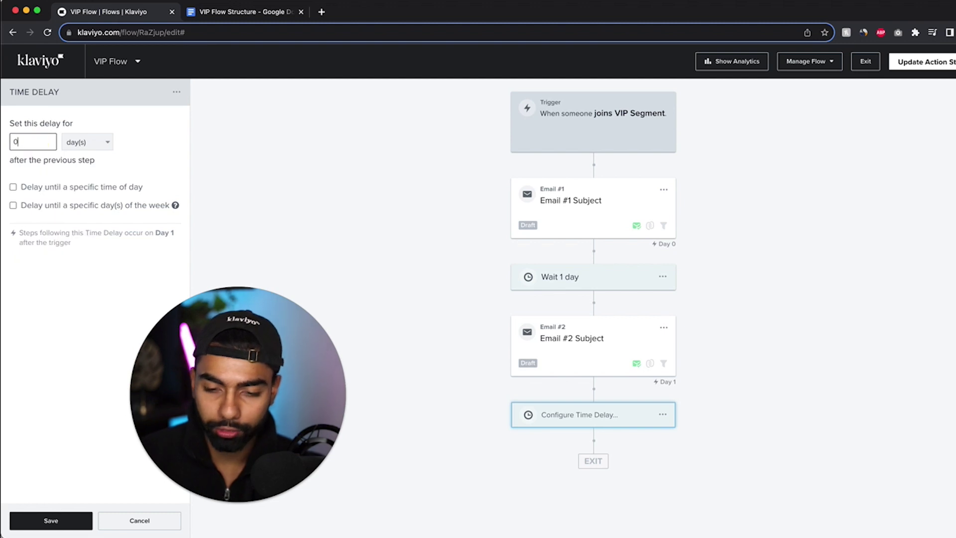
left_click(65, 141)
left_click(83, 170)
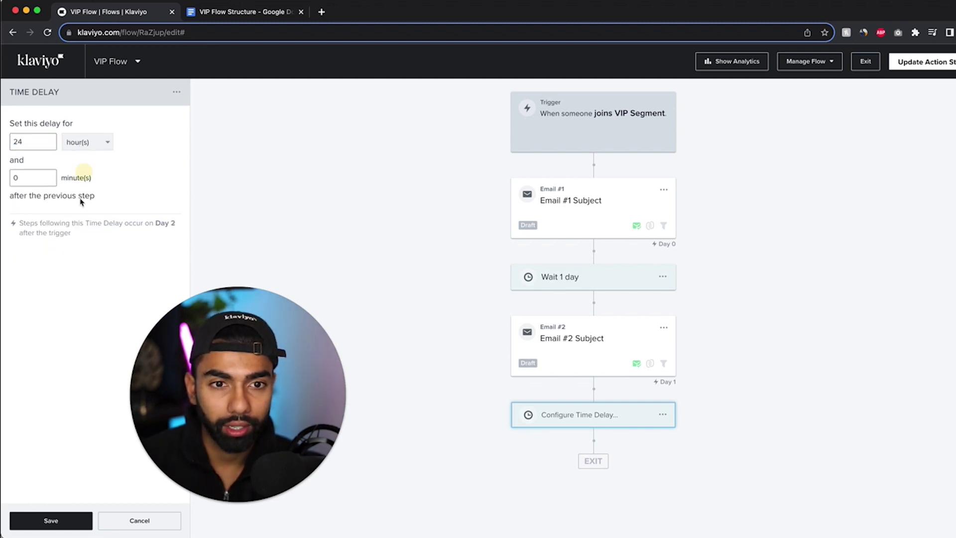
left_click(64, 520)
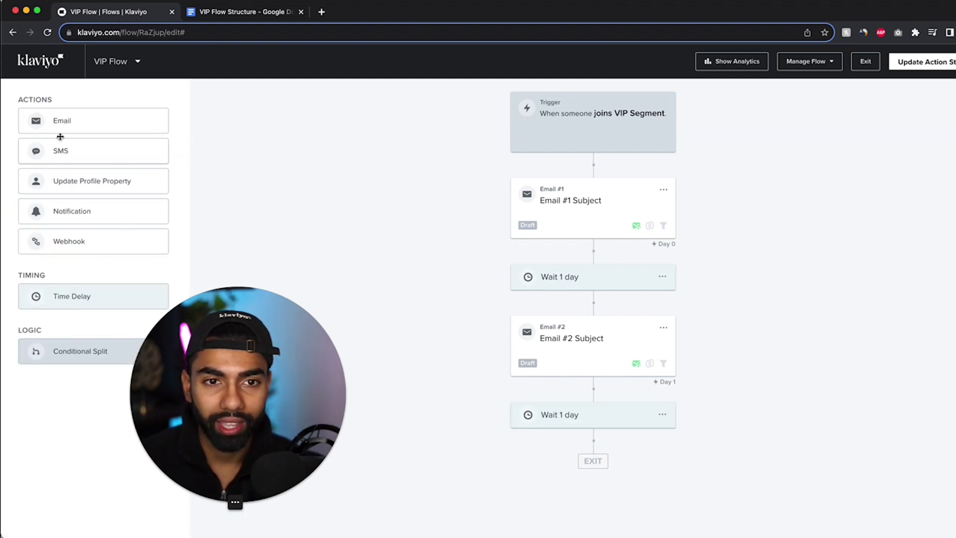
- Add Email #3 below the second delay
left_click_drag(60, 123, 597, 465)
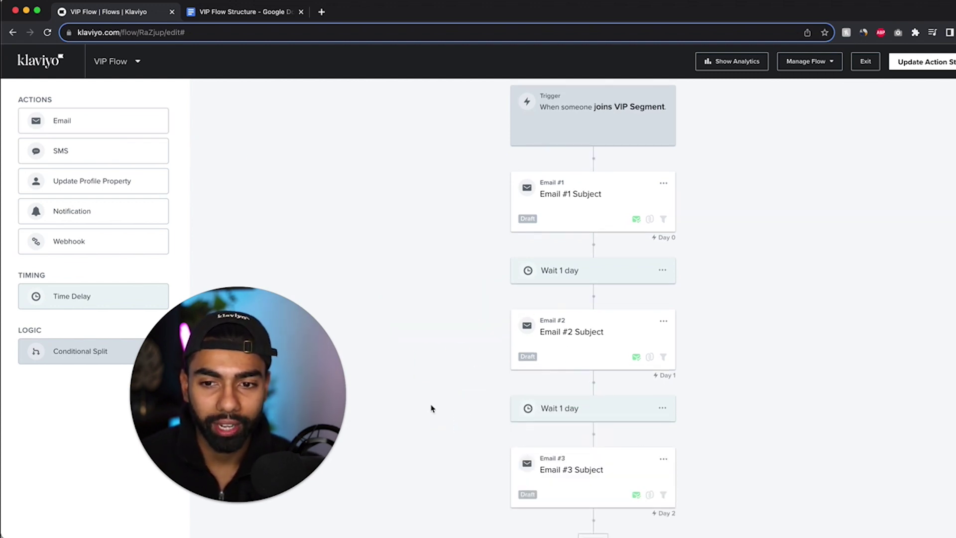
scroll(432, 408, "down", 1)
scroll(439, 389, "up", 1)
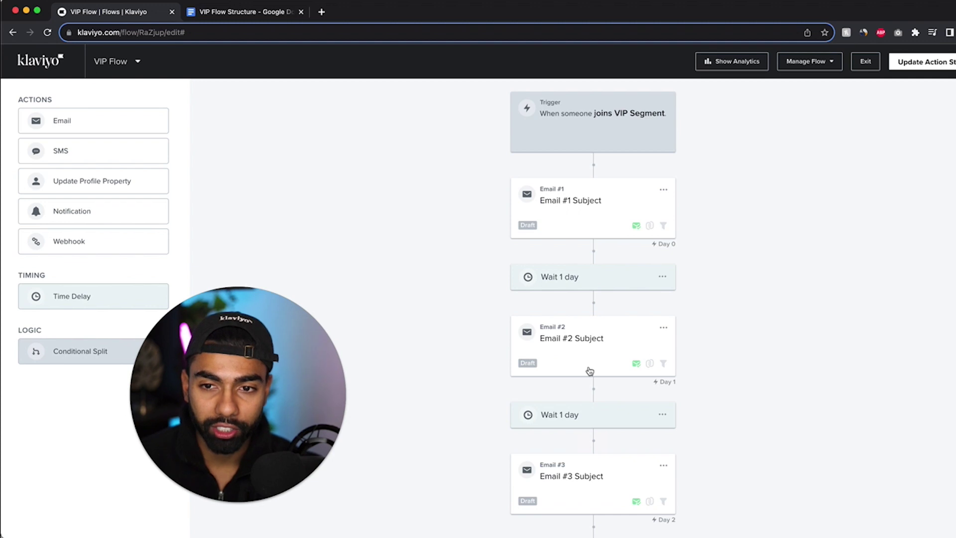
- Start a new 'What someone has done' flow filter on the VIP Flow trigger
left_click(580, 138)
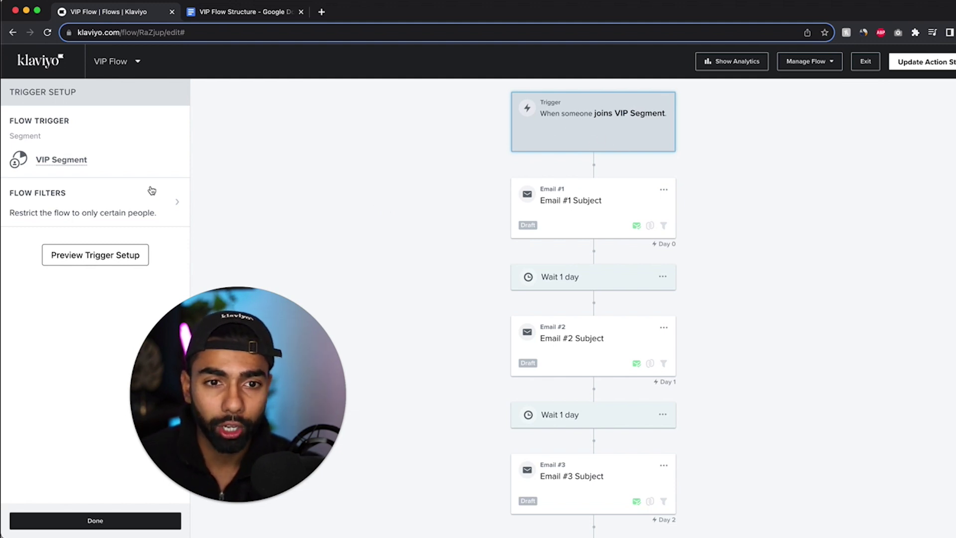
left_click(135, 208)
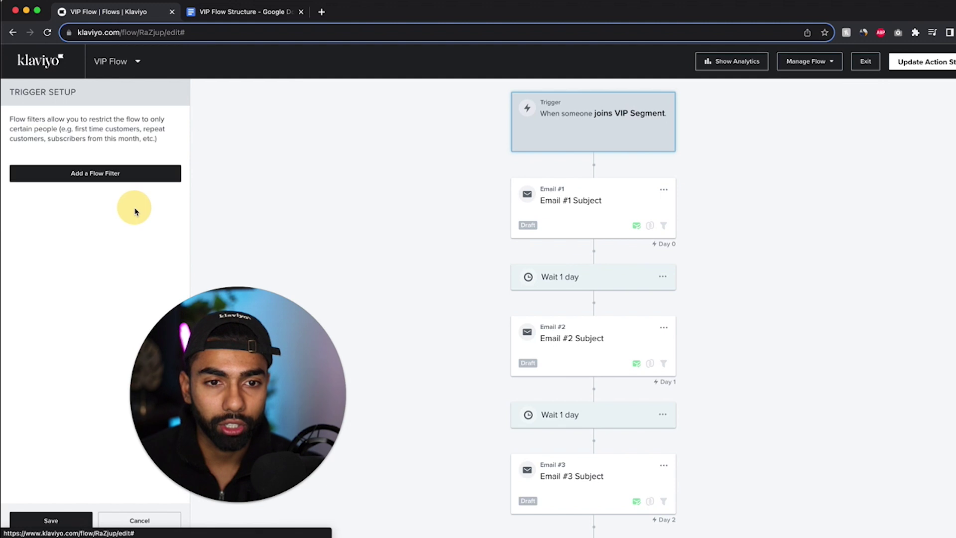
left_click(115, 181)
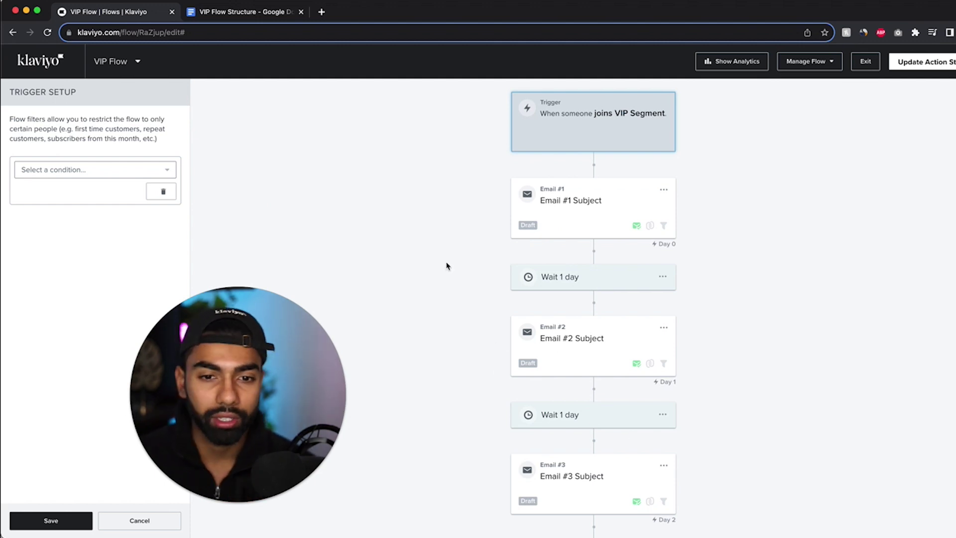
left_click(64, 169)
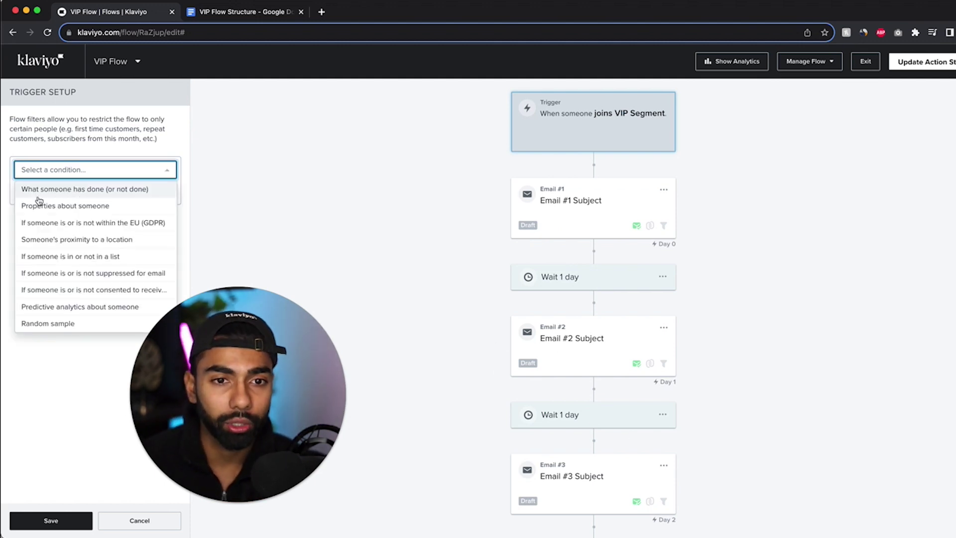
left_click(80, 190)
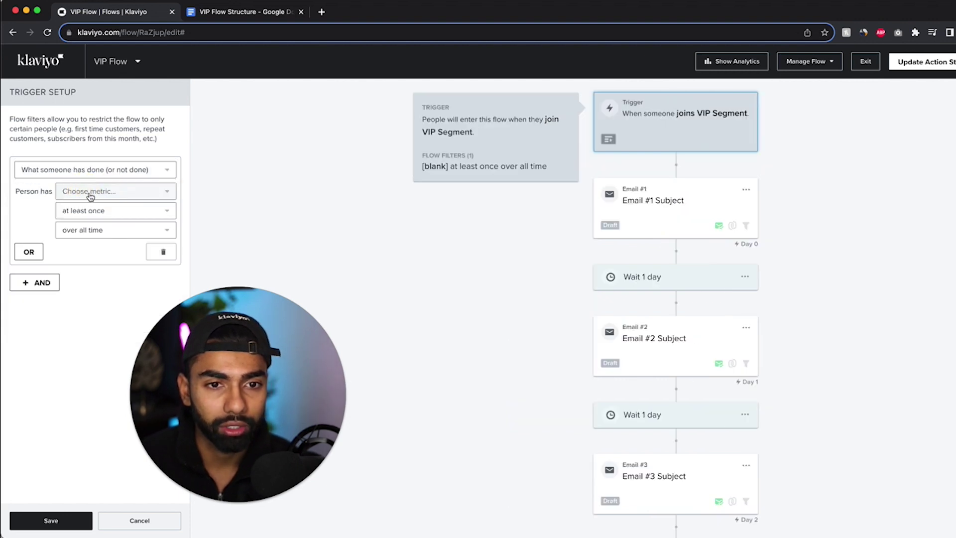
- Set the filter to Placed Order zero times since starting this flow, and save
left_click(104, 193)
left_click(75, 217)
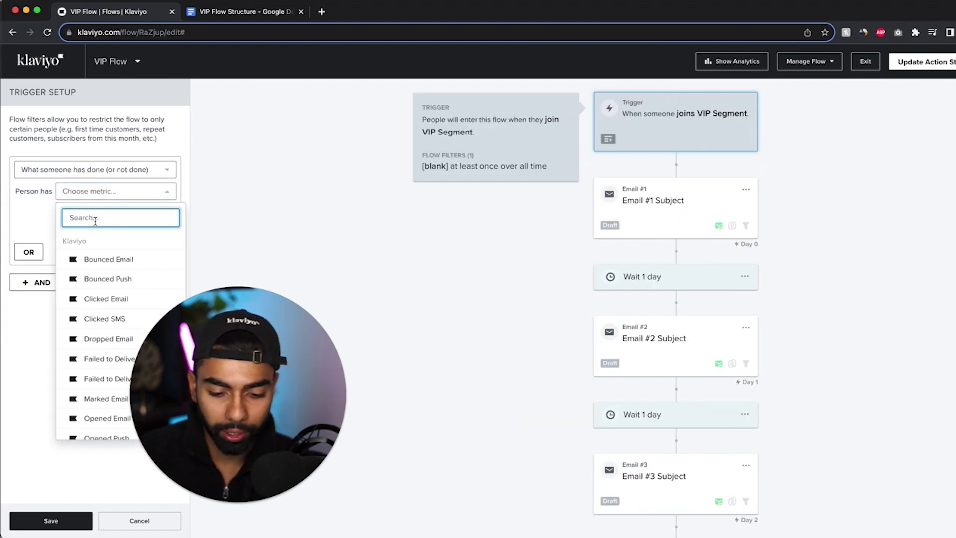
type("plac")
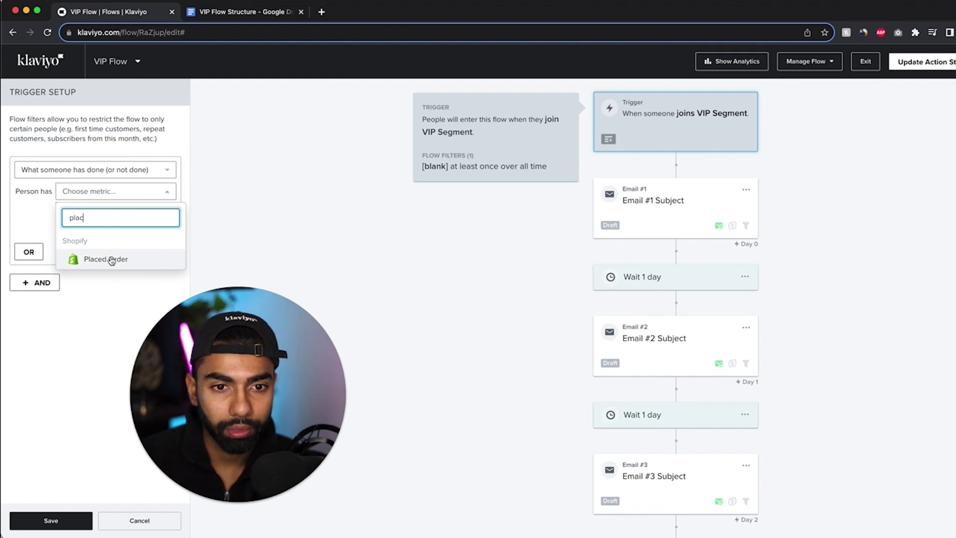
left_click(106, 259)
left_click(100, 211)
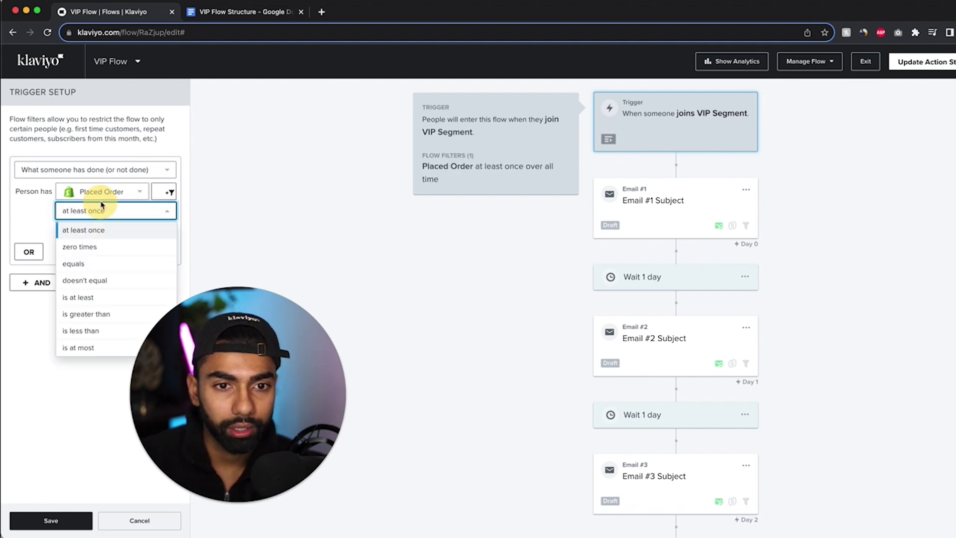
left_click(89, 246)
left_click(91, 231)
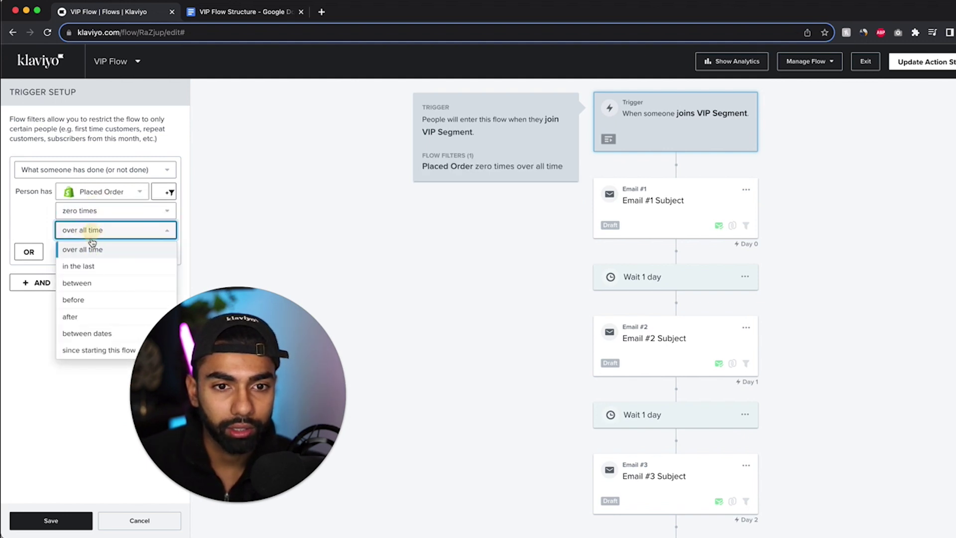
left_click(81, 350)
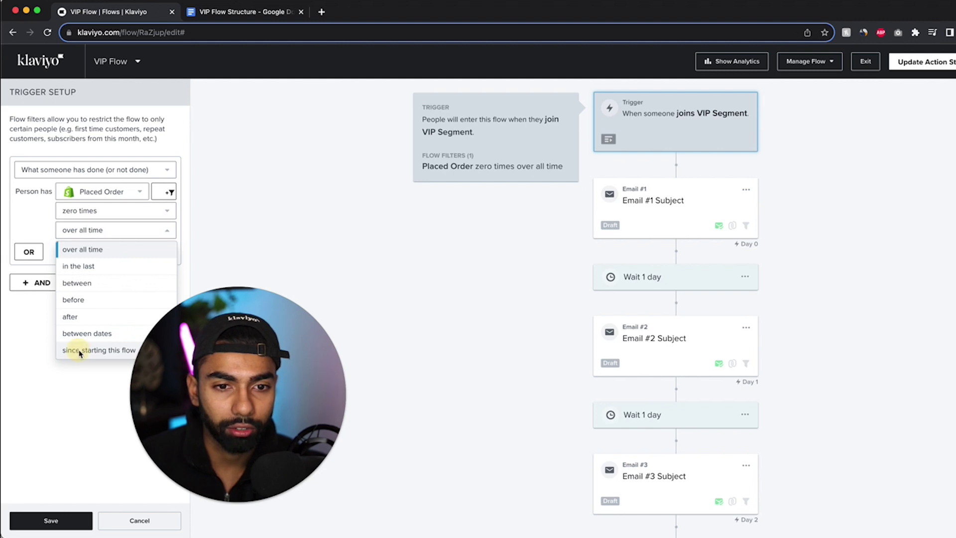
left_click(65, 518)
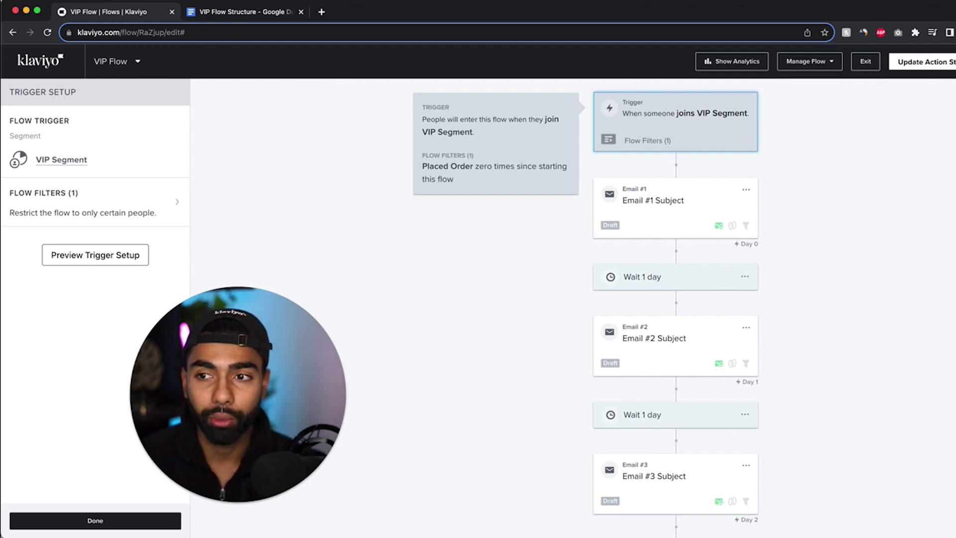
left_click(231, 16)
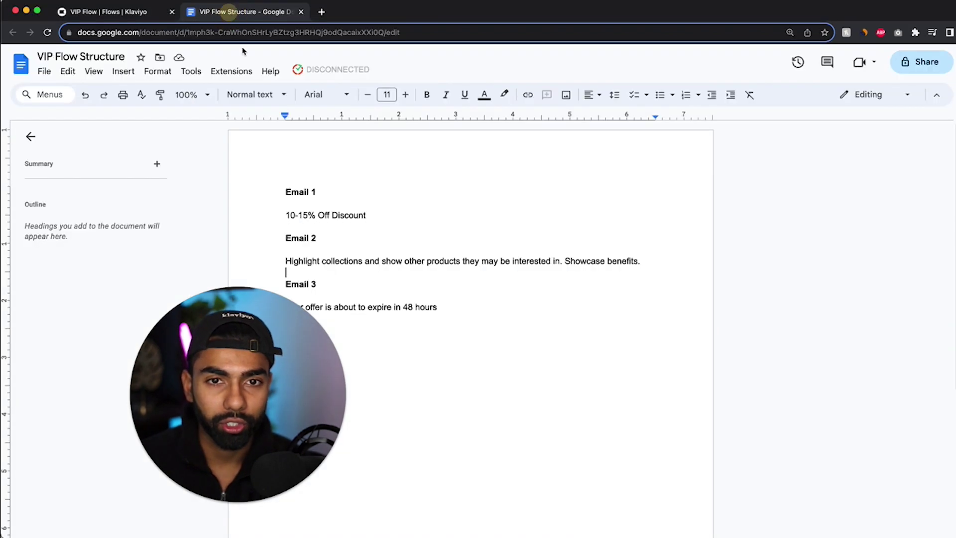
left_click_drag(291, 357, 792, 352)
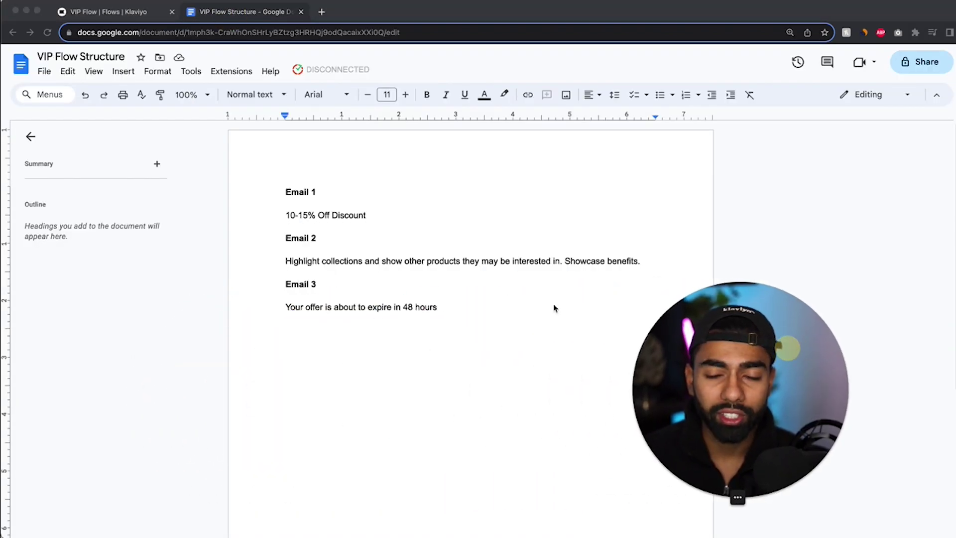
left_click(413, 261)
left_click_drag(377, 212, 284, 208)
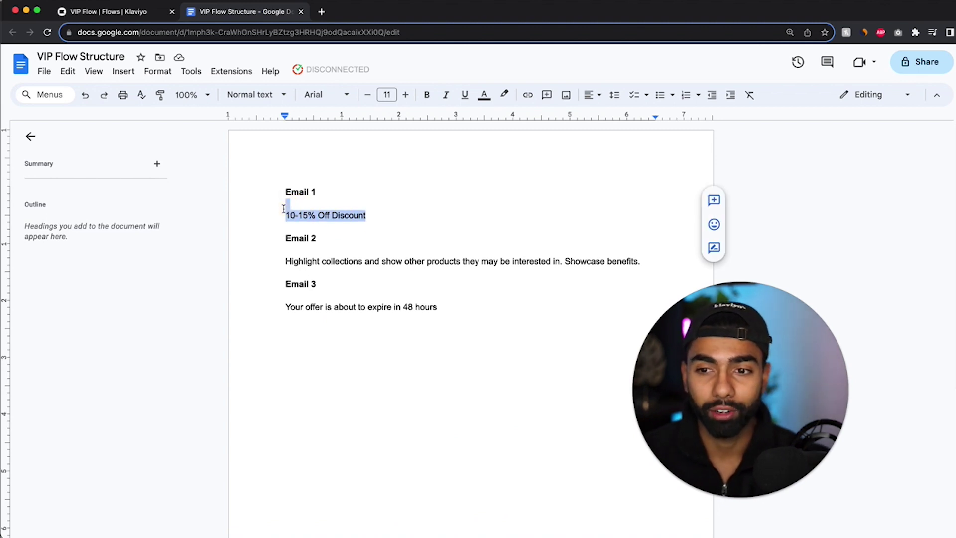
left_click(430, 343)
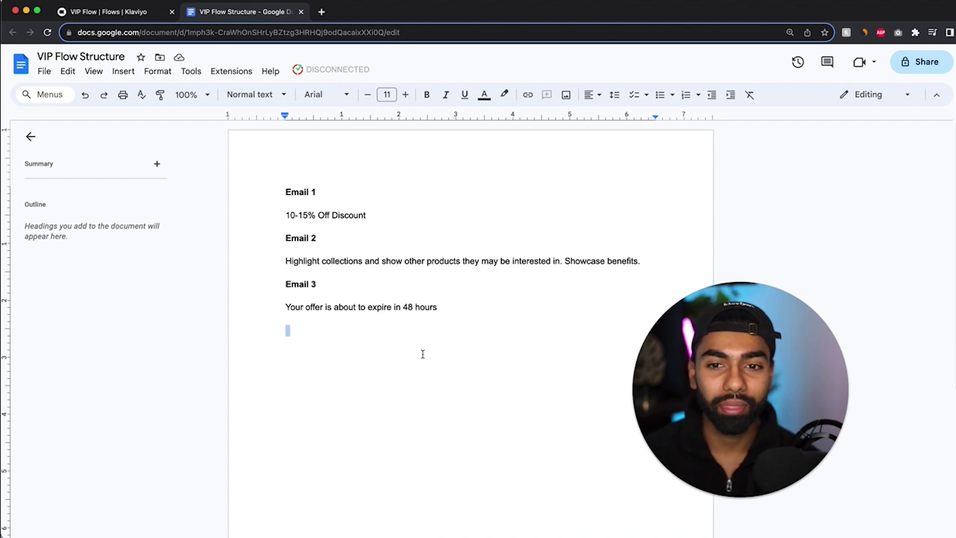
left_click(294, 273)
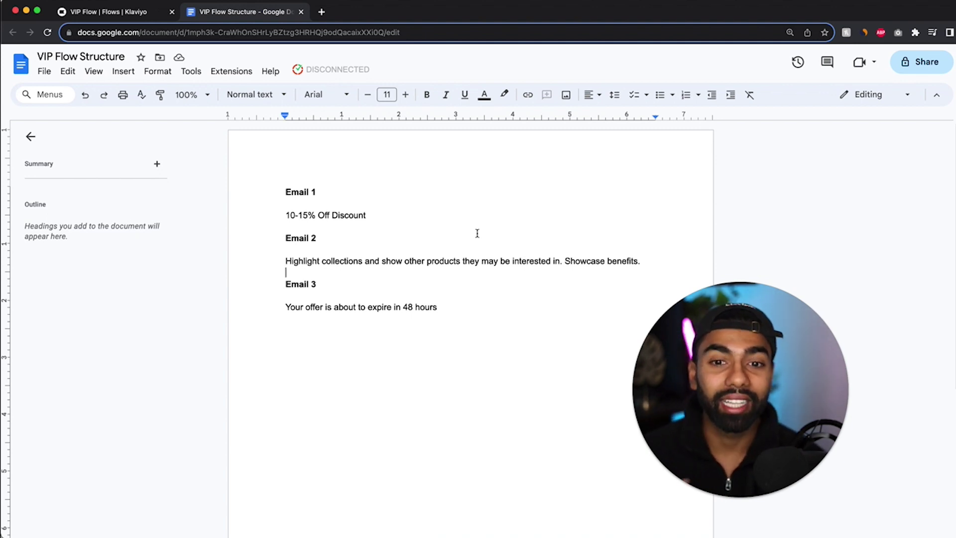
left_click(309, 306)
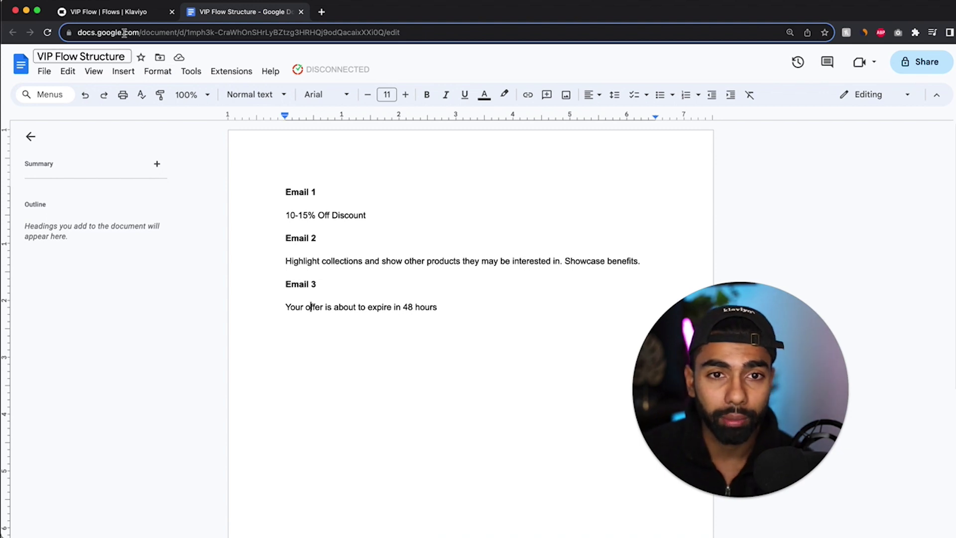
left_click(113, 20)
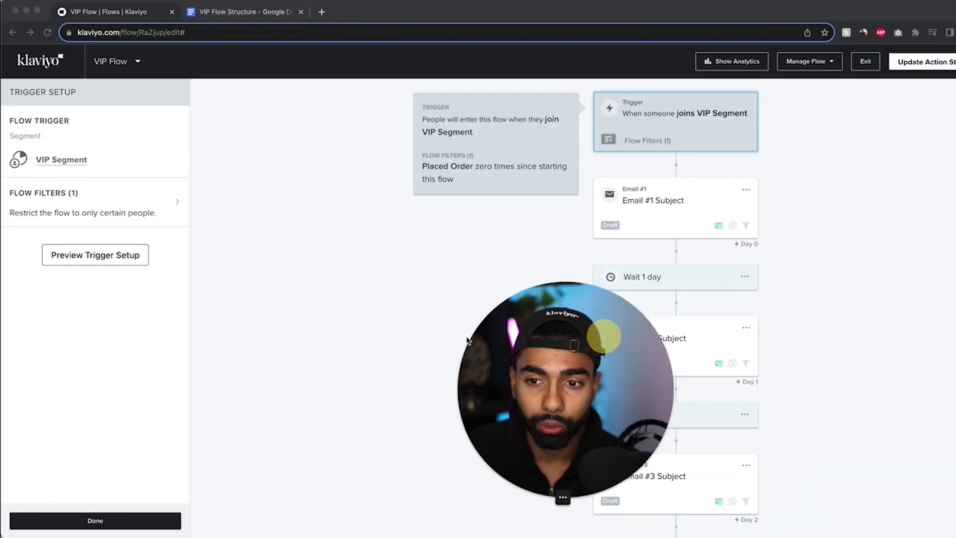
left_click_drag(328, 338, 351, 348)
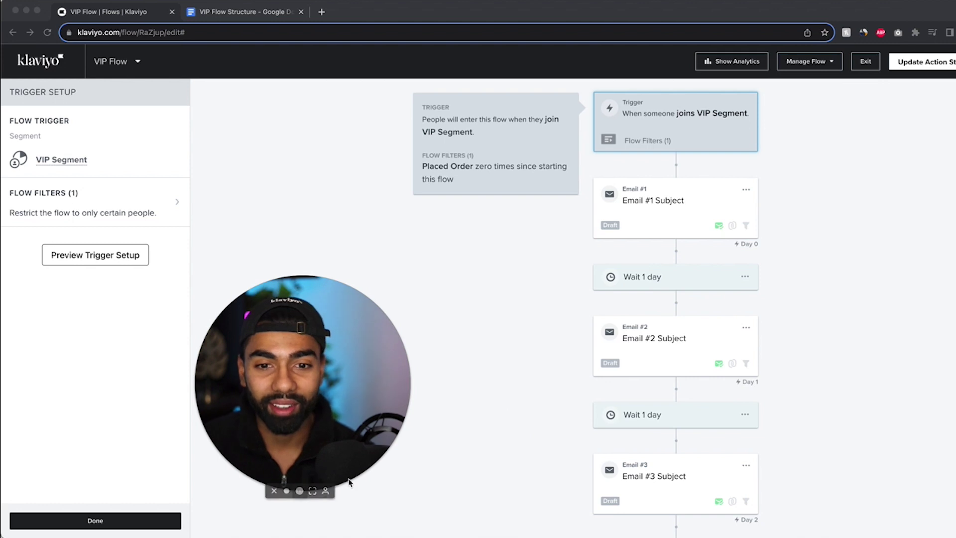
left_click(312, 491)
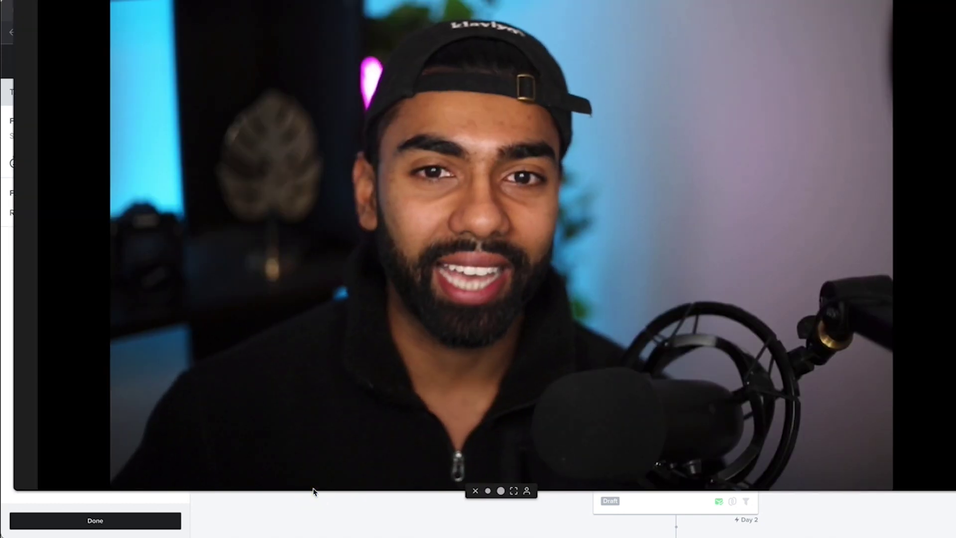